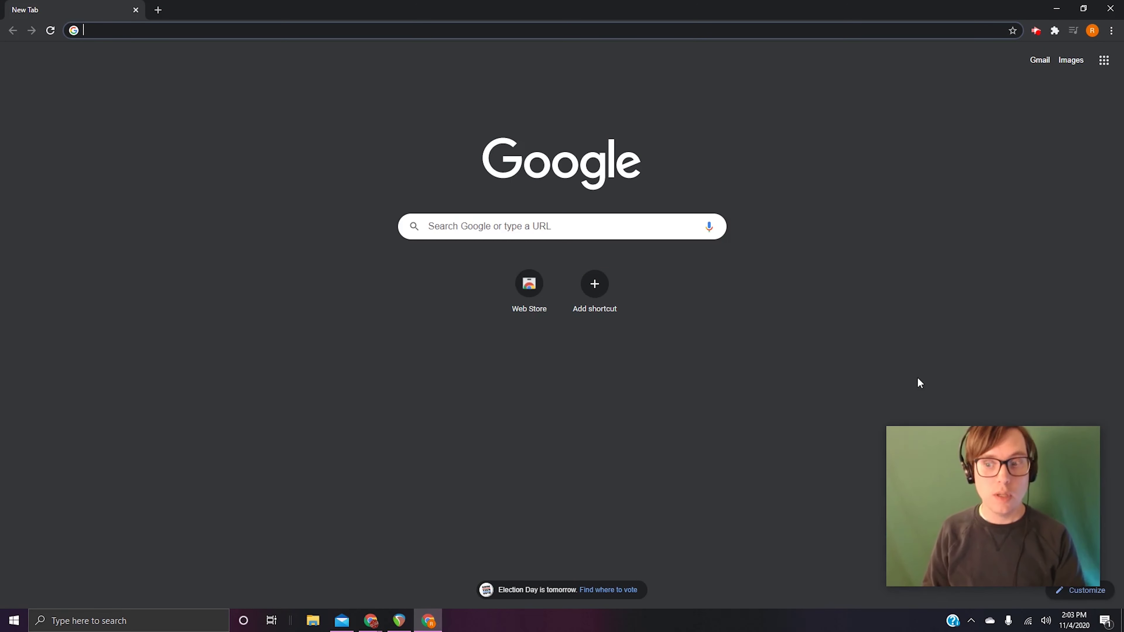
- Load classroom.google.com in the new Chrome tab
left_click(128, 35)
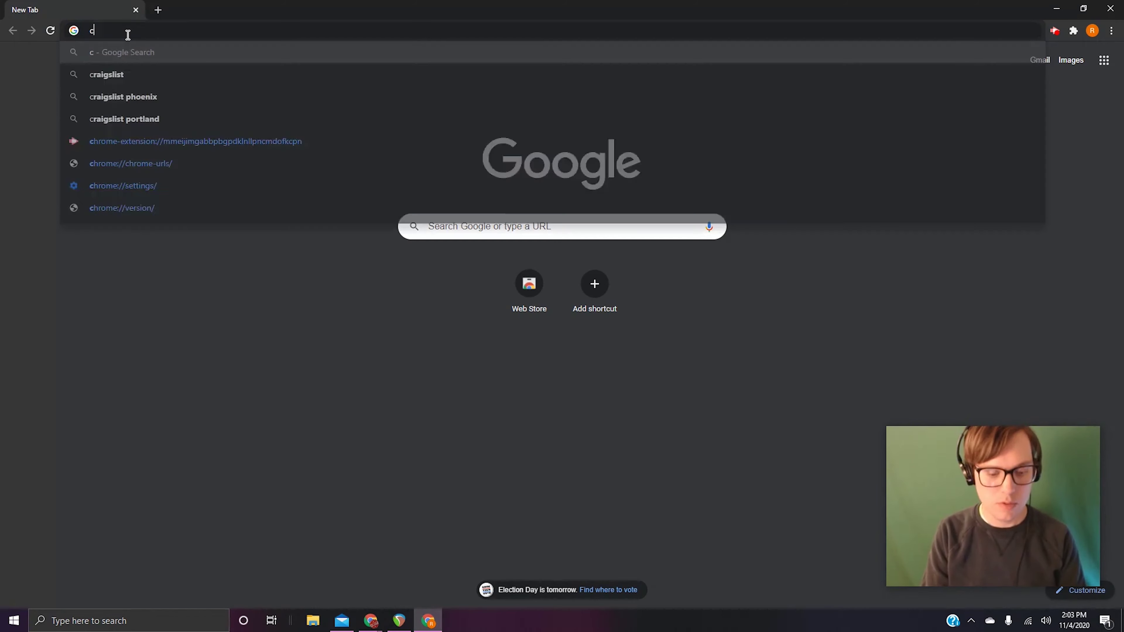
type("class")
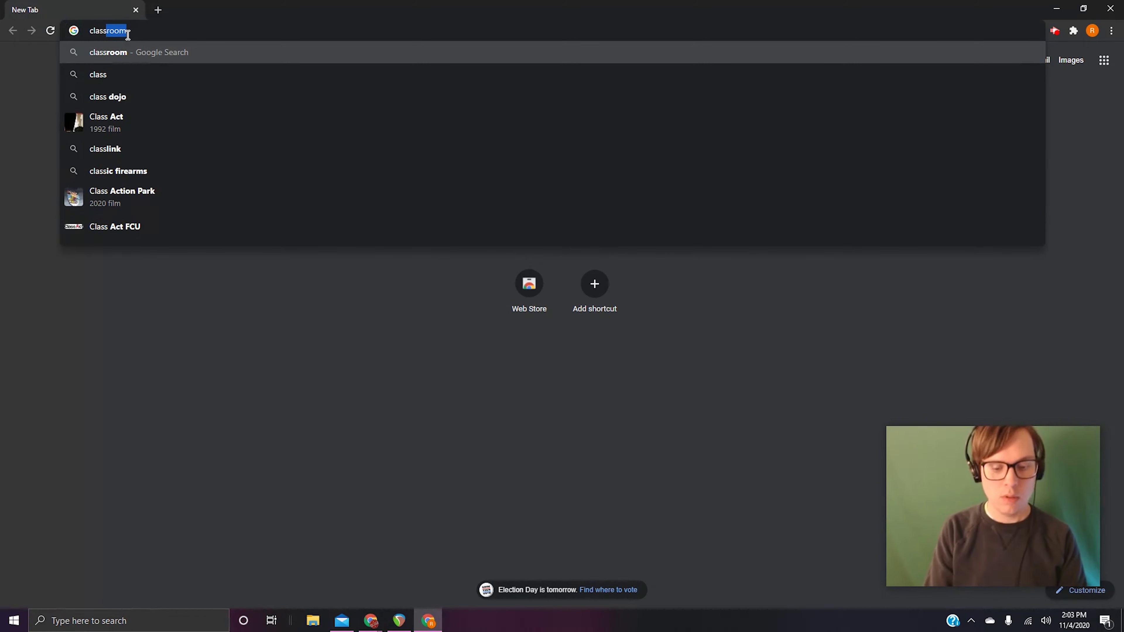
type("room.goo")
key("BackSpace")
key("BackSpace")
key("BackSpace")
type("google.com")
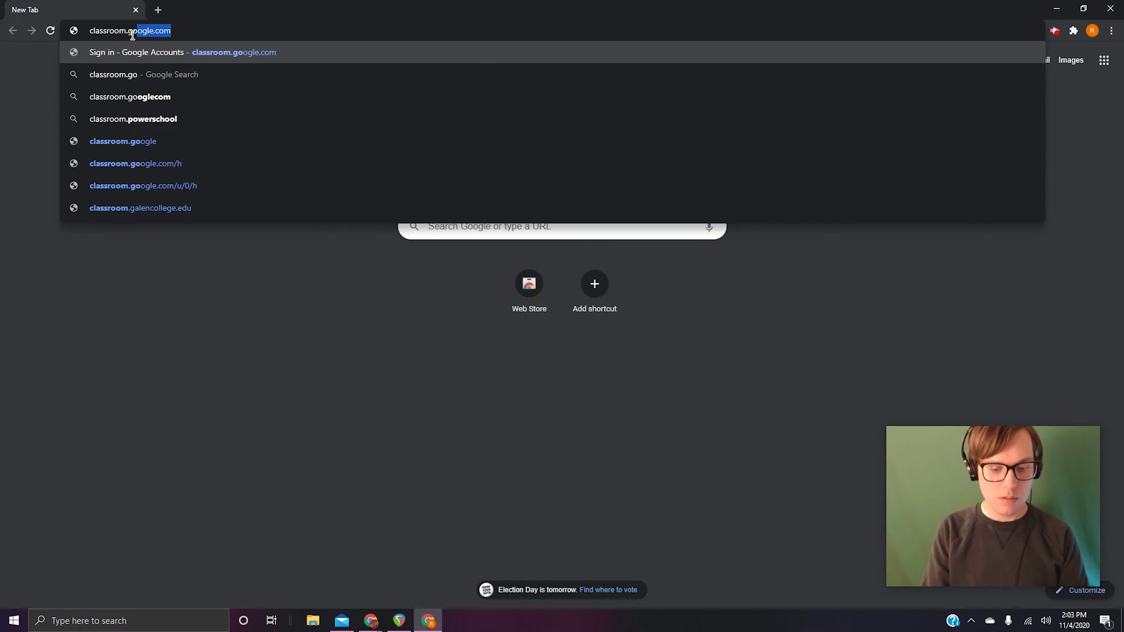
key("Return")
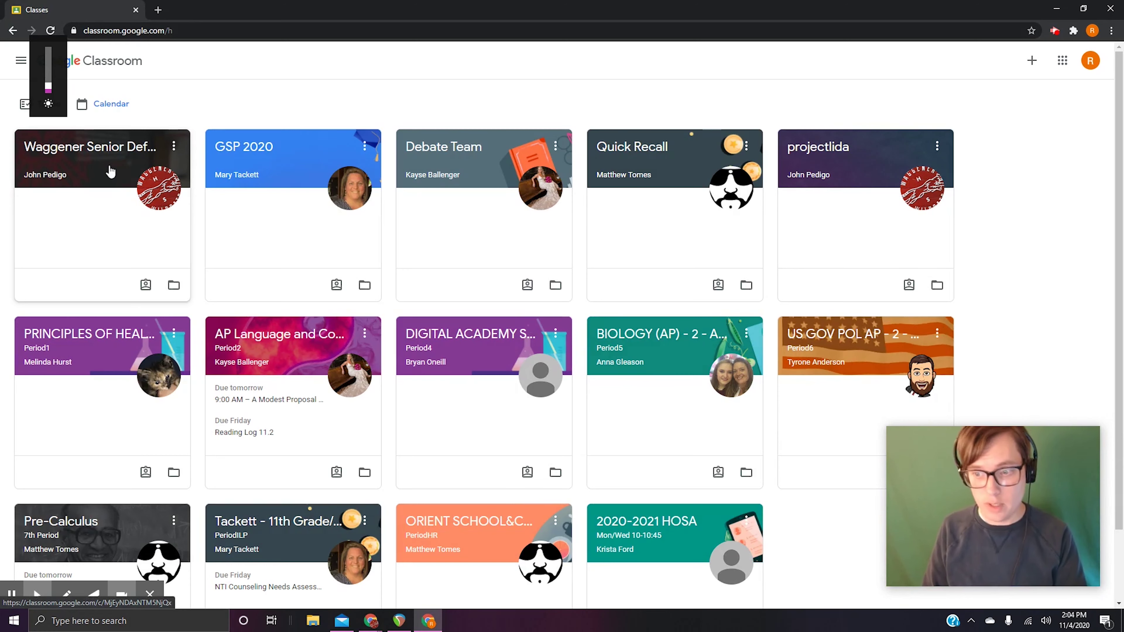
- Open the Waggener Senior Defense (2020-2021) class and view its Classwork page
left_click(117, 148)
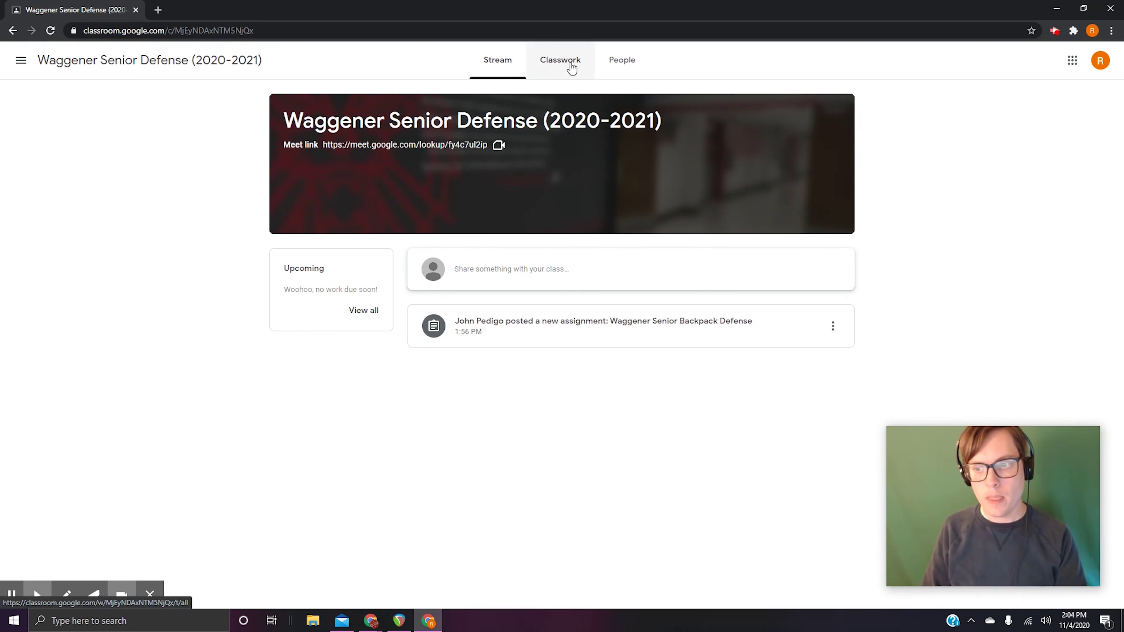
left_click(571, 69)
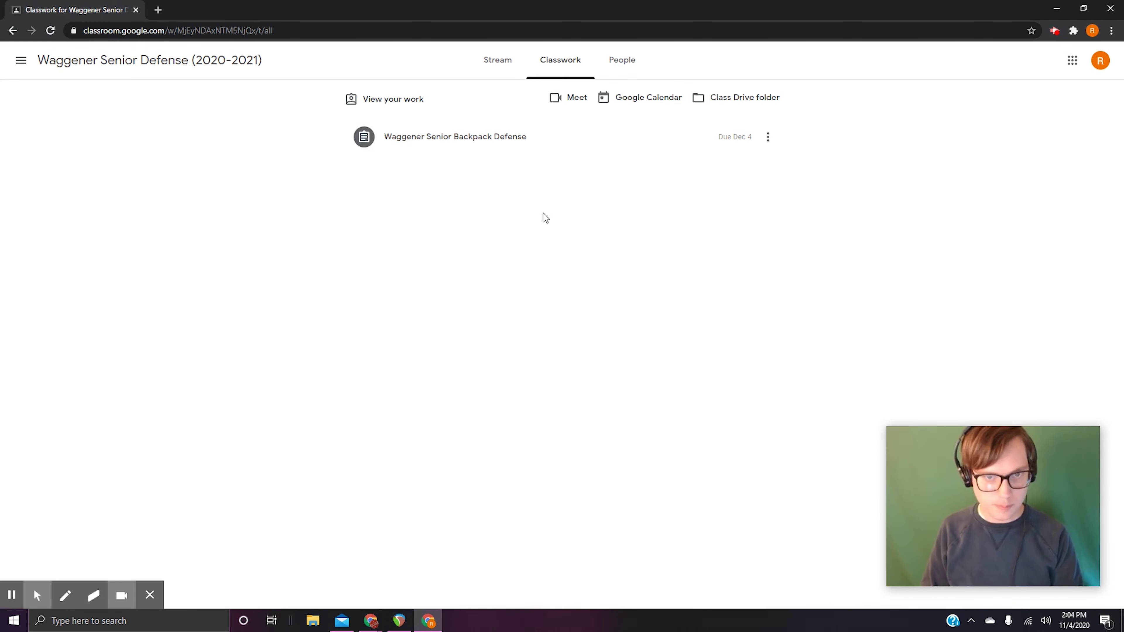
- Expand the Waggener Senior Backpack Defense assignment due Dec 4 to reveal its instructions
left_click(451, 138)
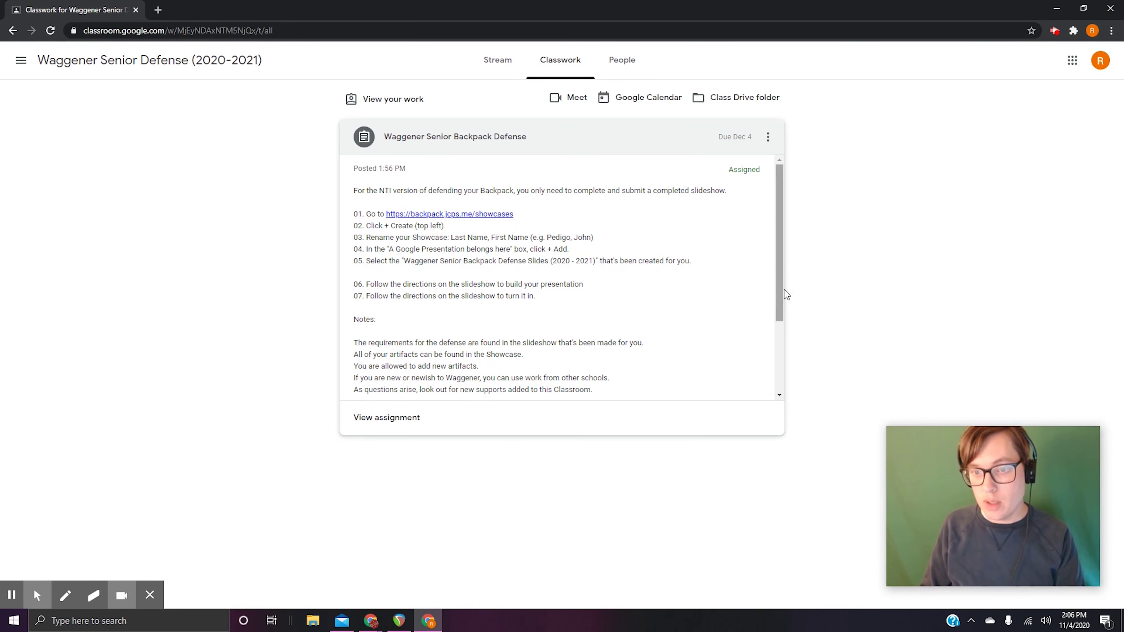
- Scroll through the assignment description and follow the backpack.jcps.me/showcases link
left_click_drag(782, 296, 791, 376)
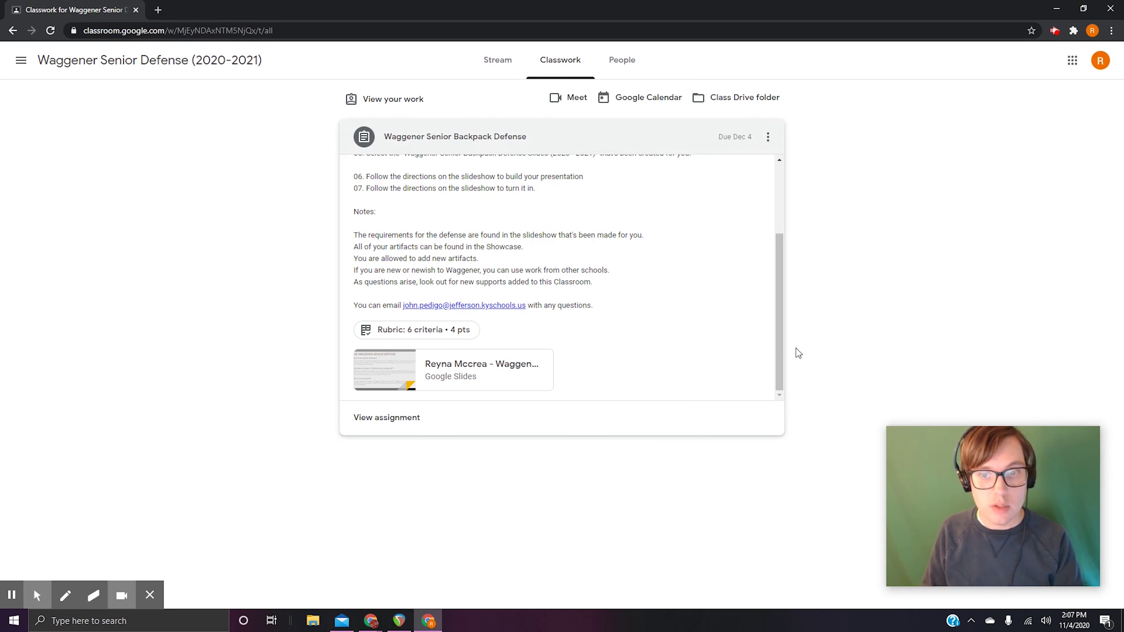
left_click_drag(779, 323, 779, 253)
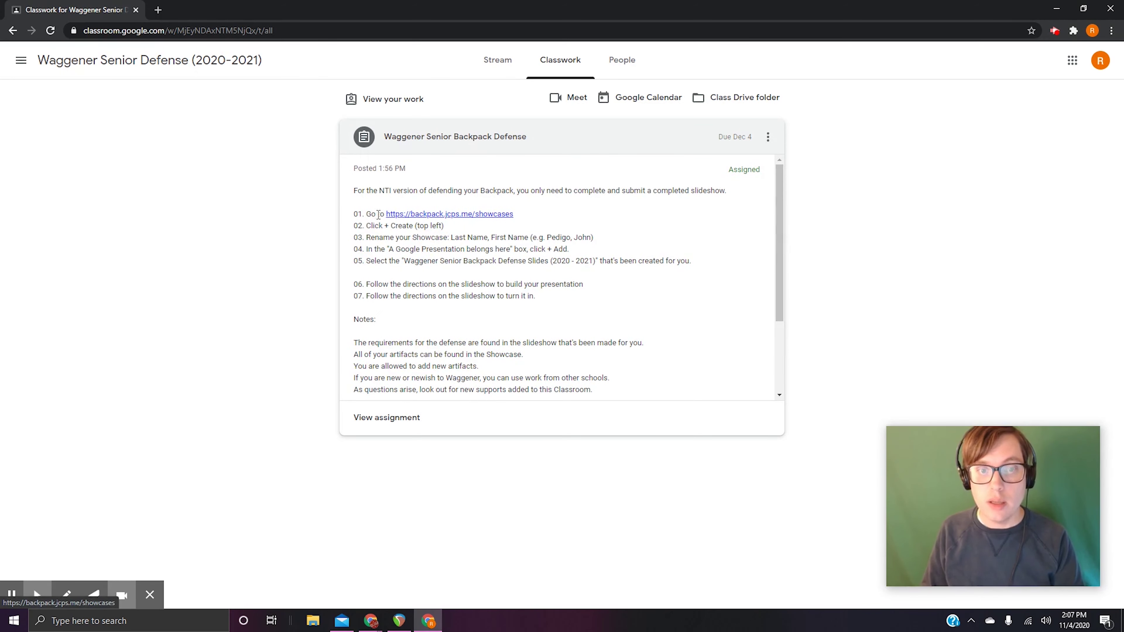
left_click_drag(780, 260, 796, 375)
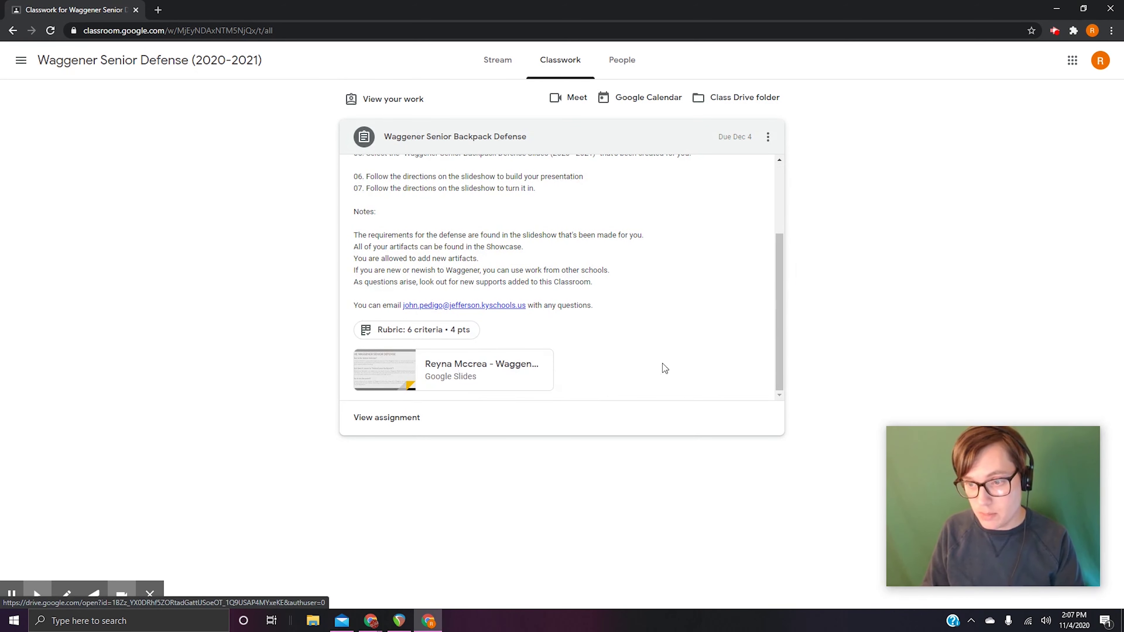
left_click_drag(783, 327, 784, 226)
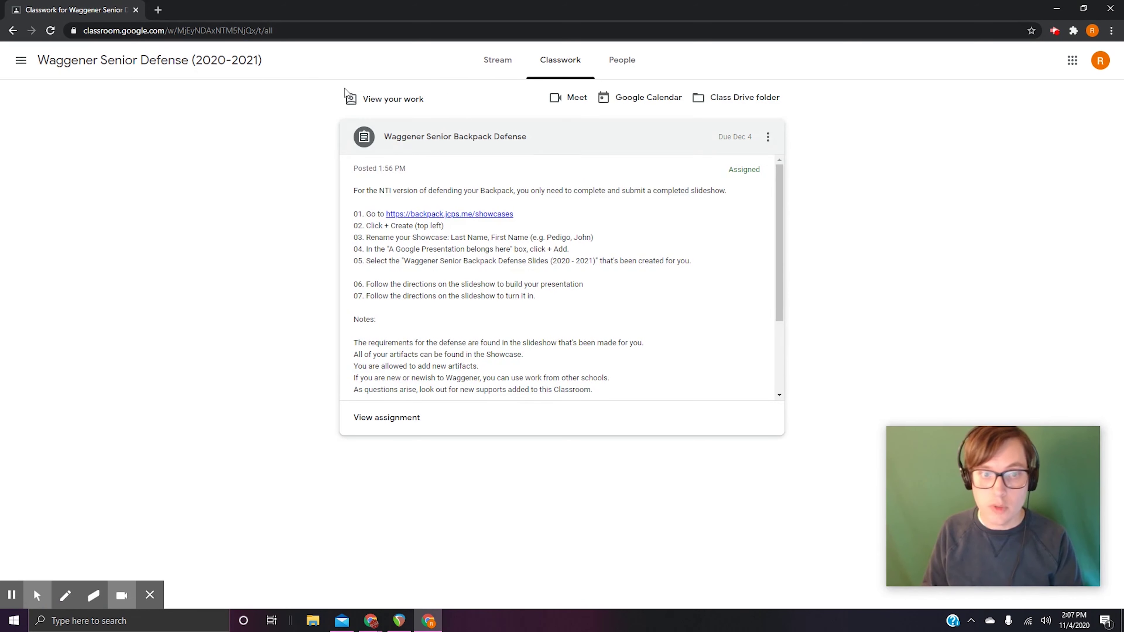
left_click(441, 214)
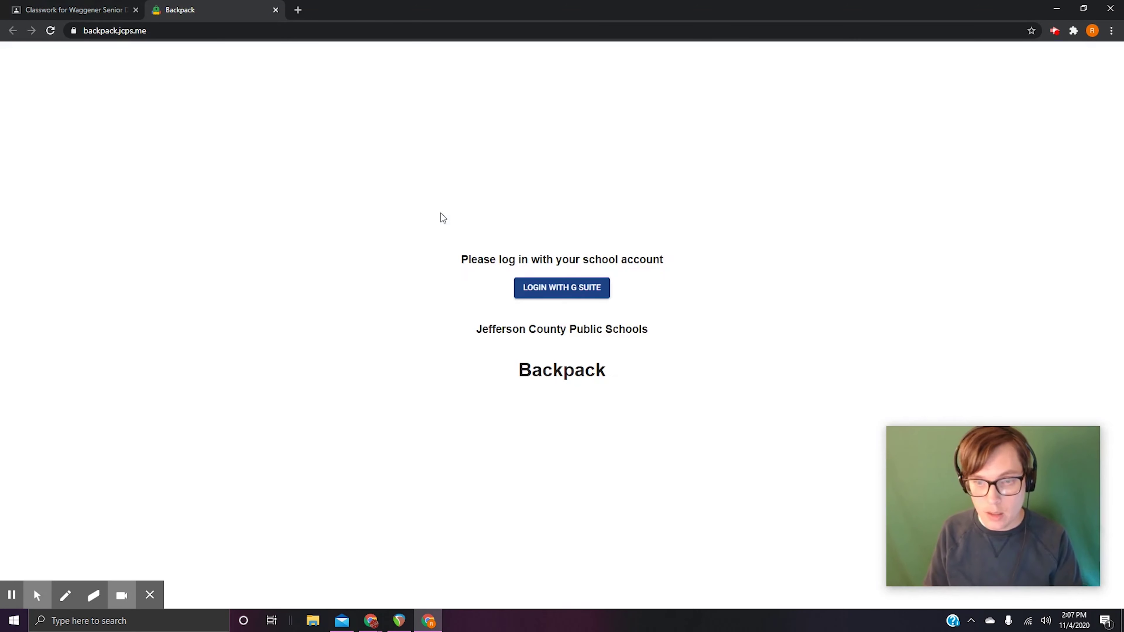
- Log in to Backpack with the school G Suite account and create a New Showcase
left_click(580, 236)
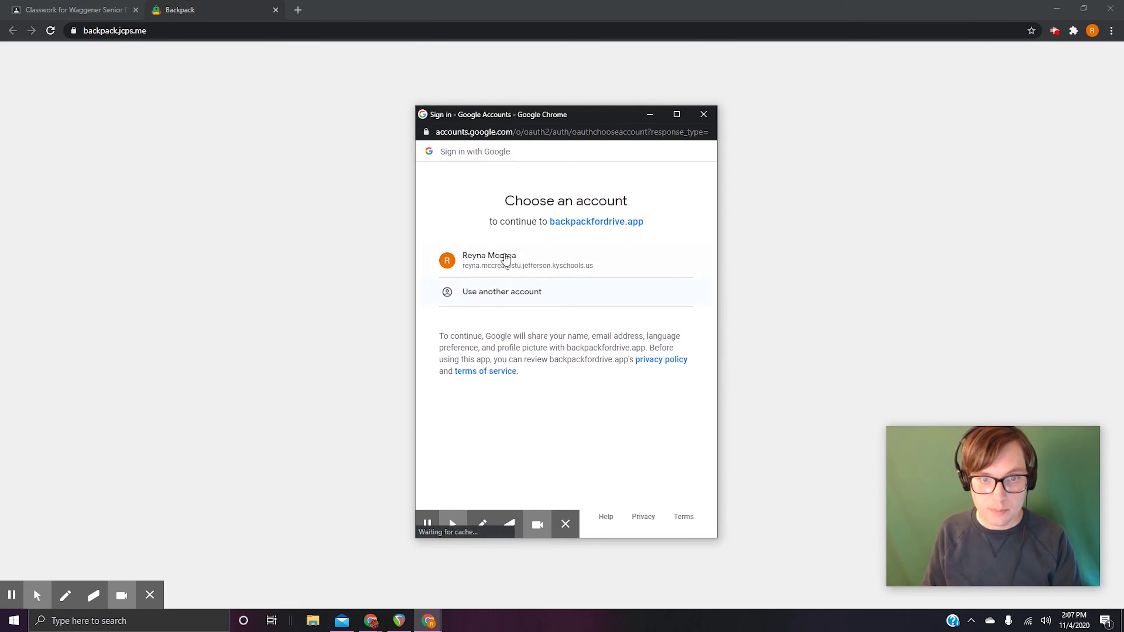
left_click(505, 259)
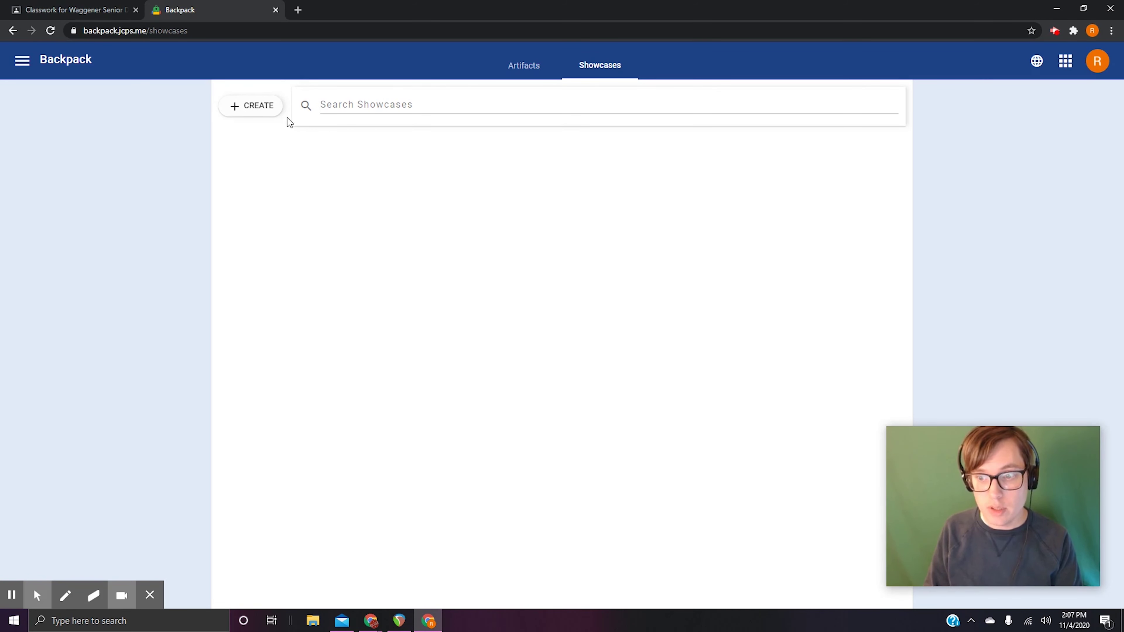
left_click(239, 110)
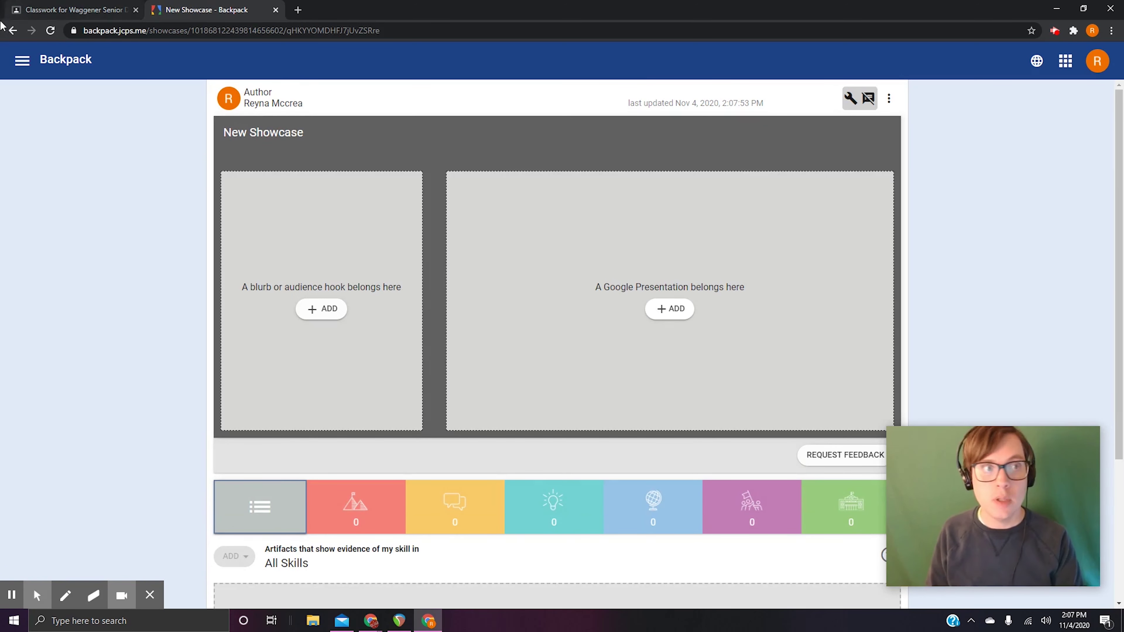
- Return to the Backpack home and reopen the New Showcase from the showcase list
left_click(76, 59)
left_click(440, 196)
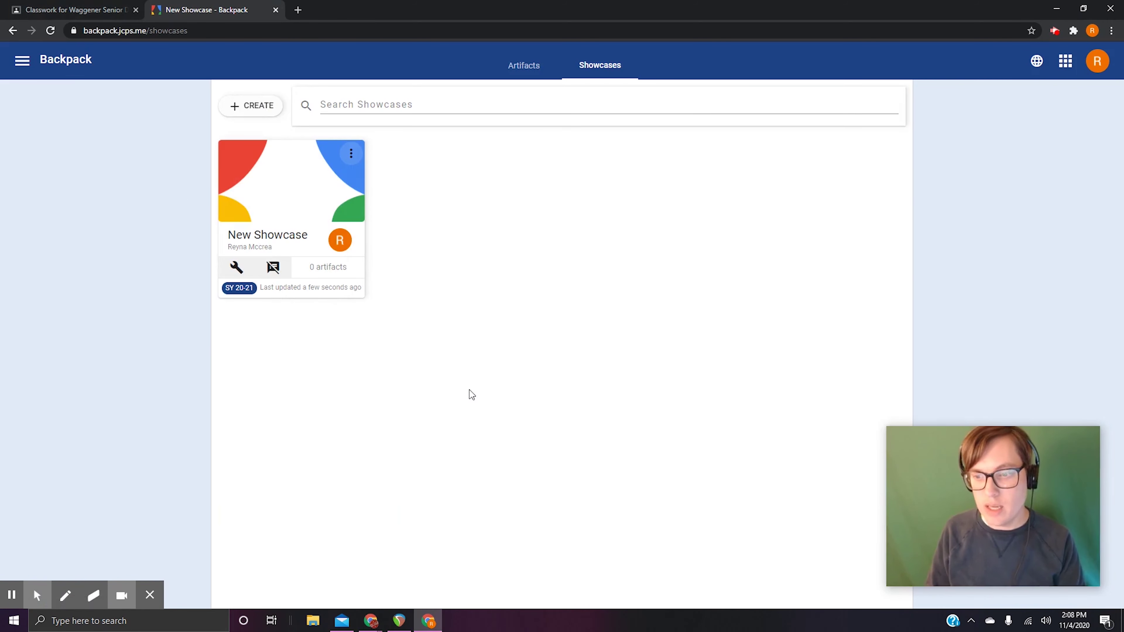
left_click(282, 293)
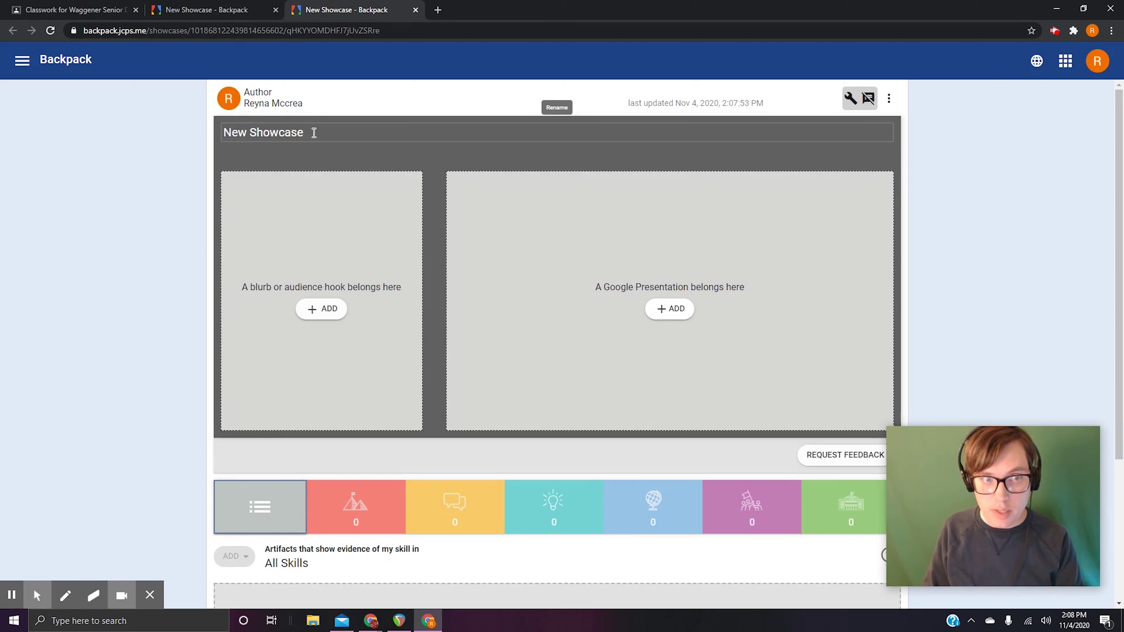
- Replace the 'New Showcase' title with the student's last name and first name
left_click(314, 133)
key("BackSpace")
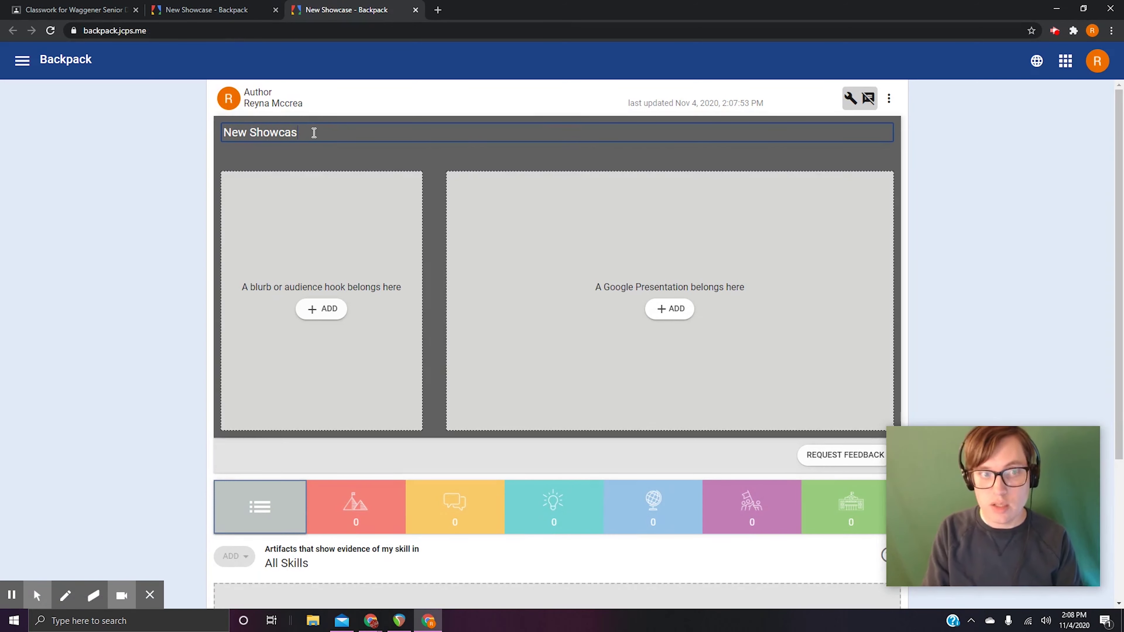
key("BackSpace")
key("BackSpace")
key("BackSpace")
key("BackSpace")
key("BackSpace")
key("BackSpace")
key("BackSpace")
key("BackSpace")
key("BackSpace")
type("McCrea, Reyna")
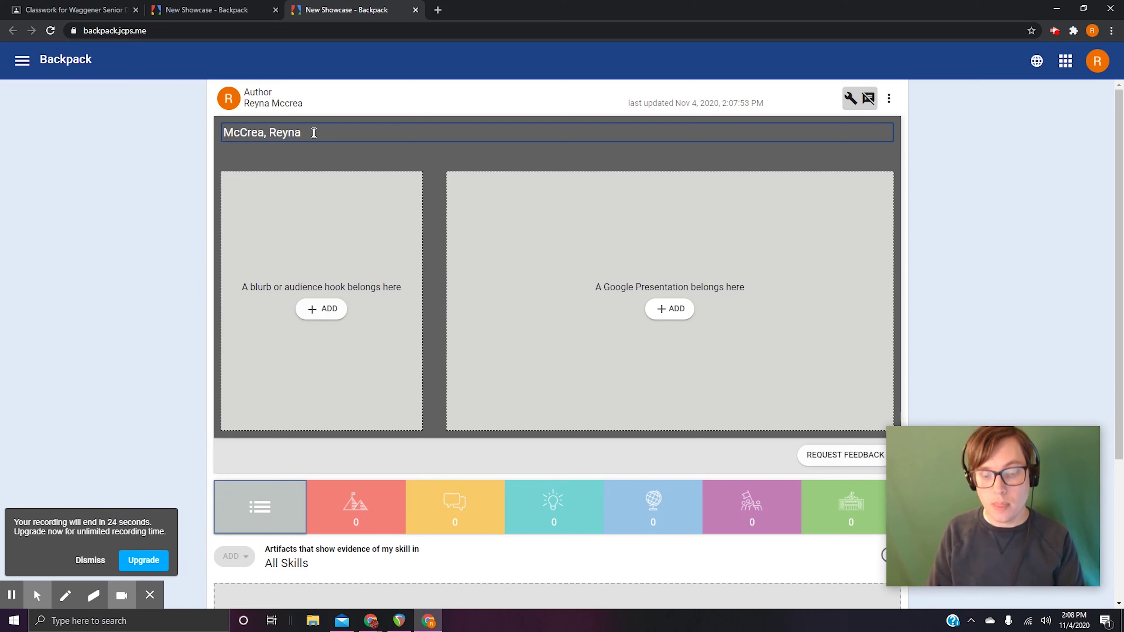
left_click(324, 151)
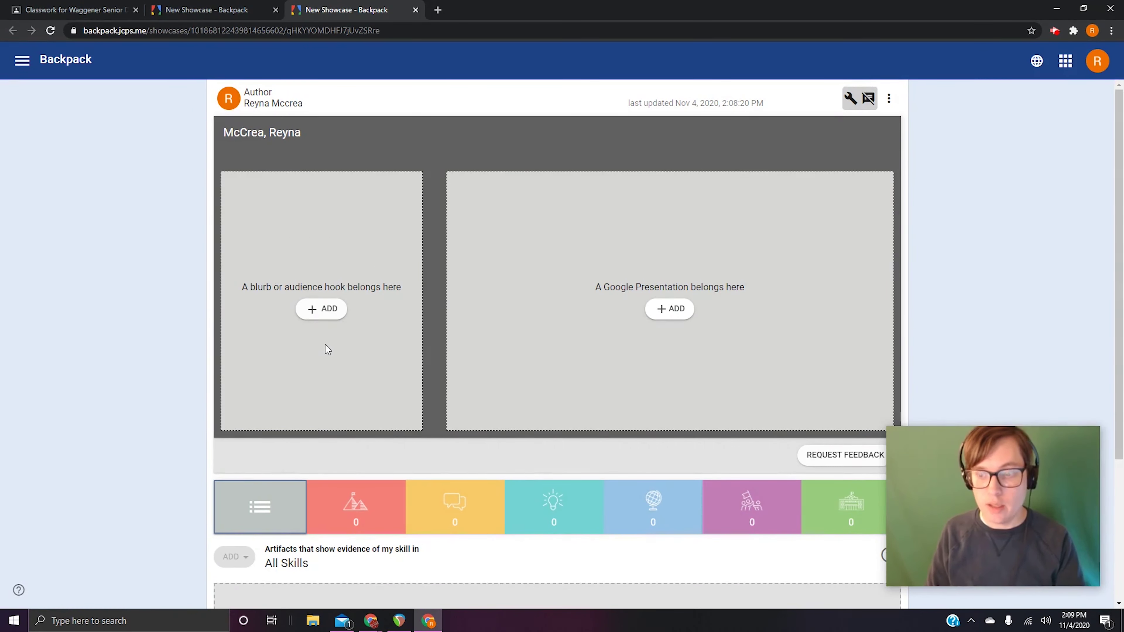
left_click(338, 314)
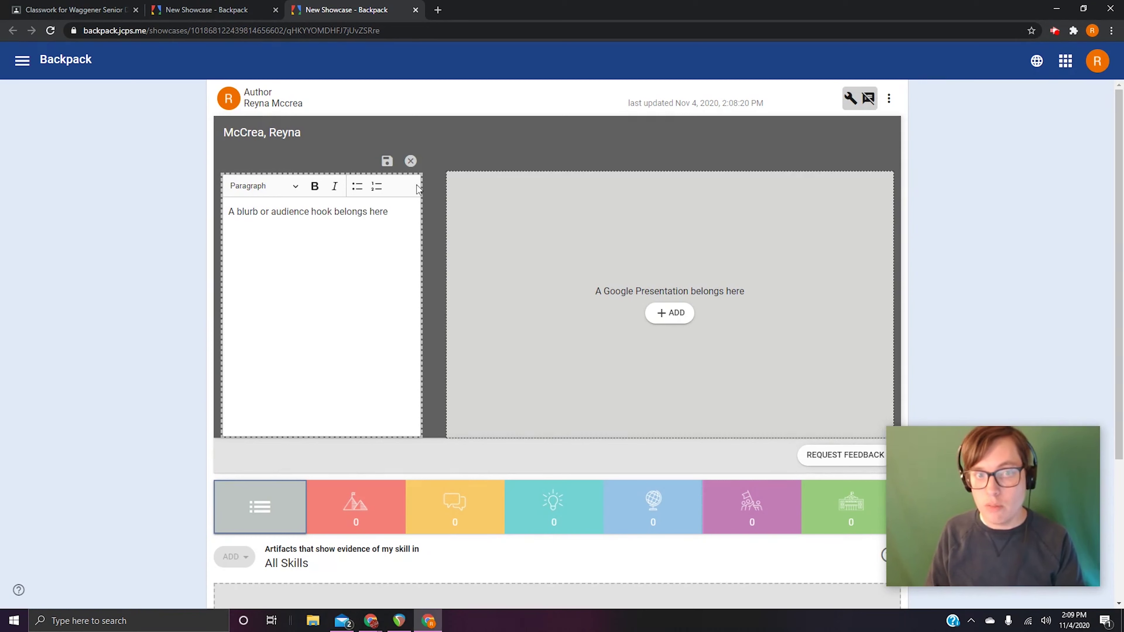
left_click(411, 161)
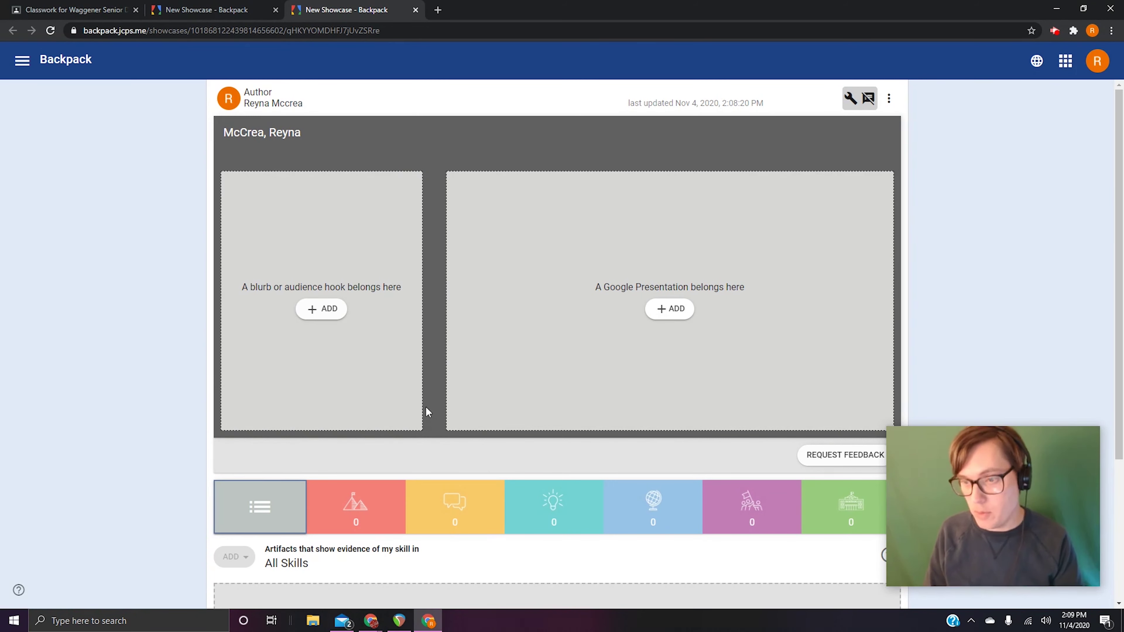
left_click(73, 9)
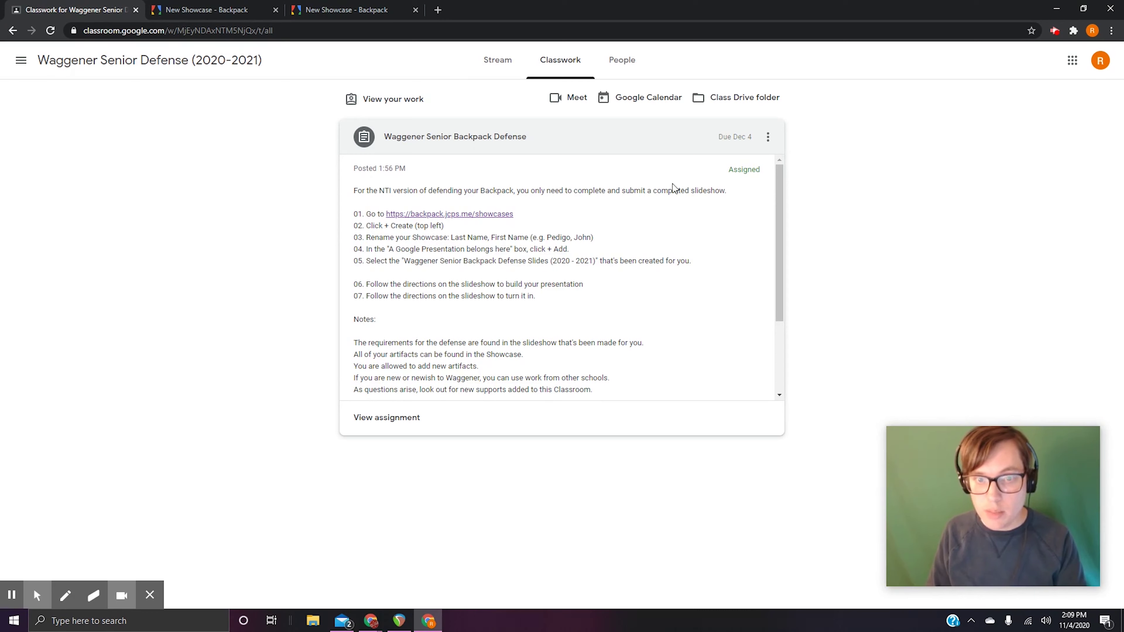
left_click(338, 13)
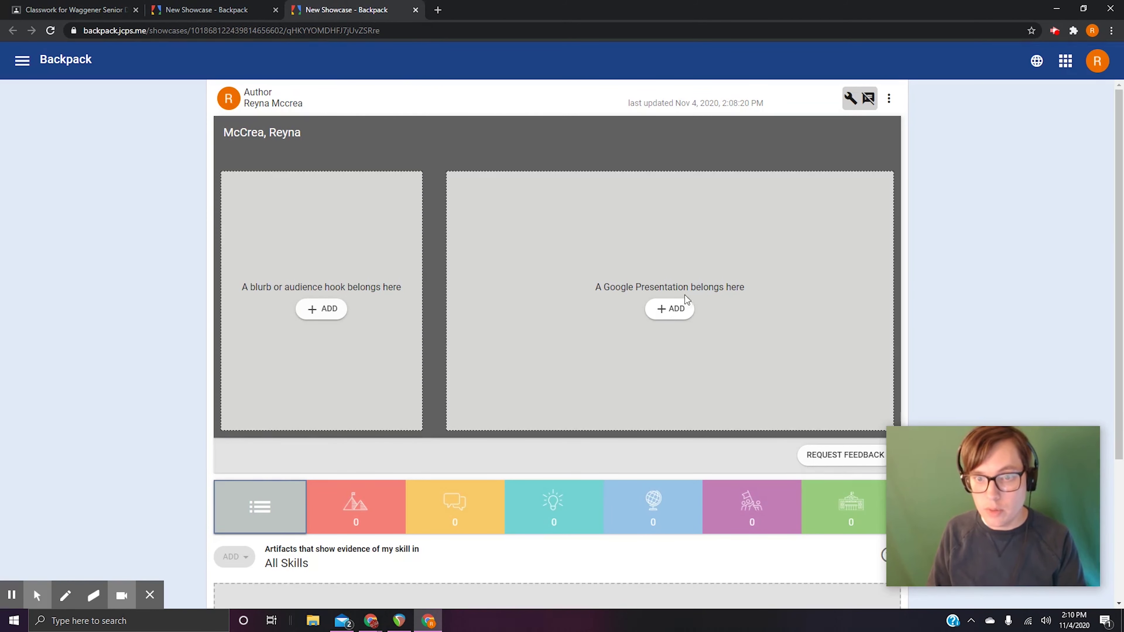
- Embed The Waggener Senior Defense slides from Google Drive in the showcase's presentation box
left_click(673, 309)
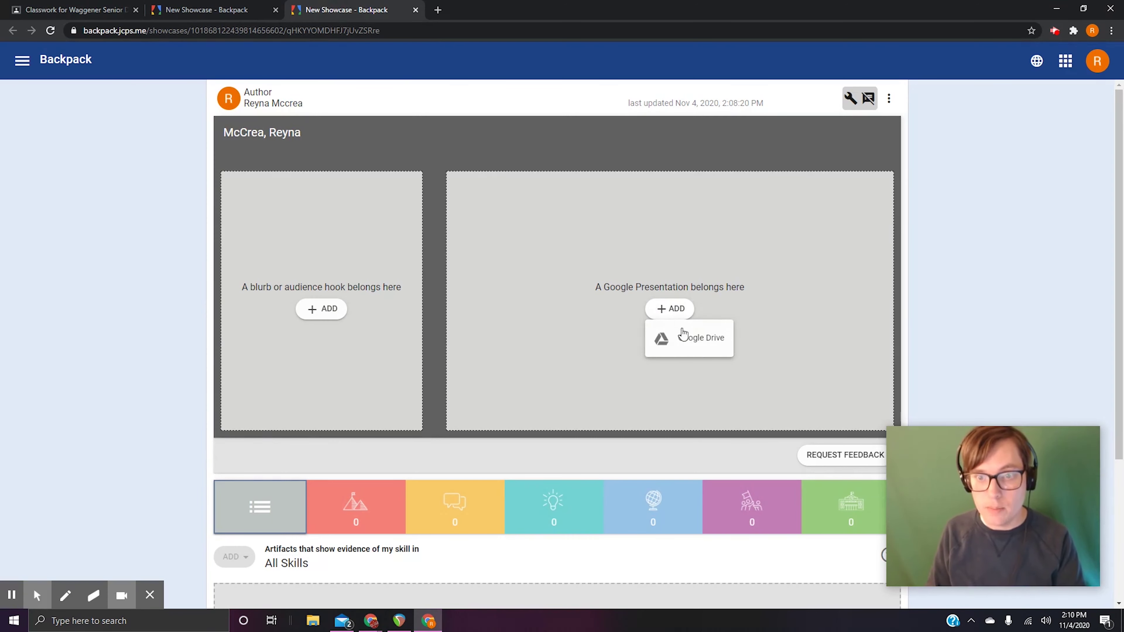
left_click(694, 337)
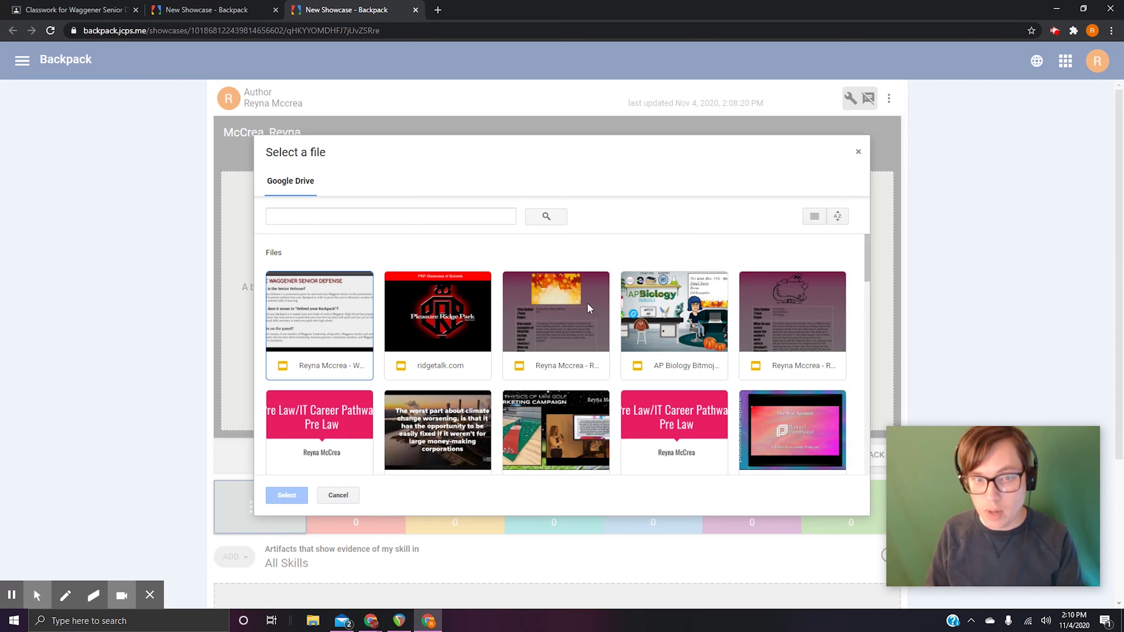
left_click(323, 329)
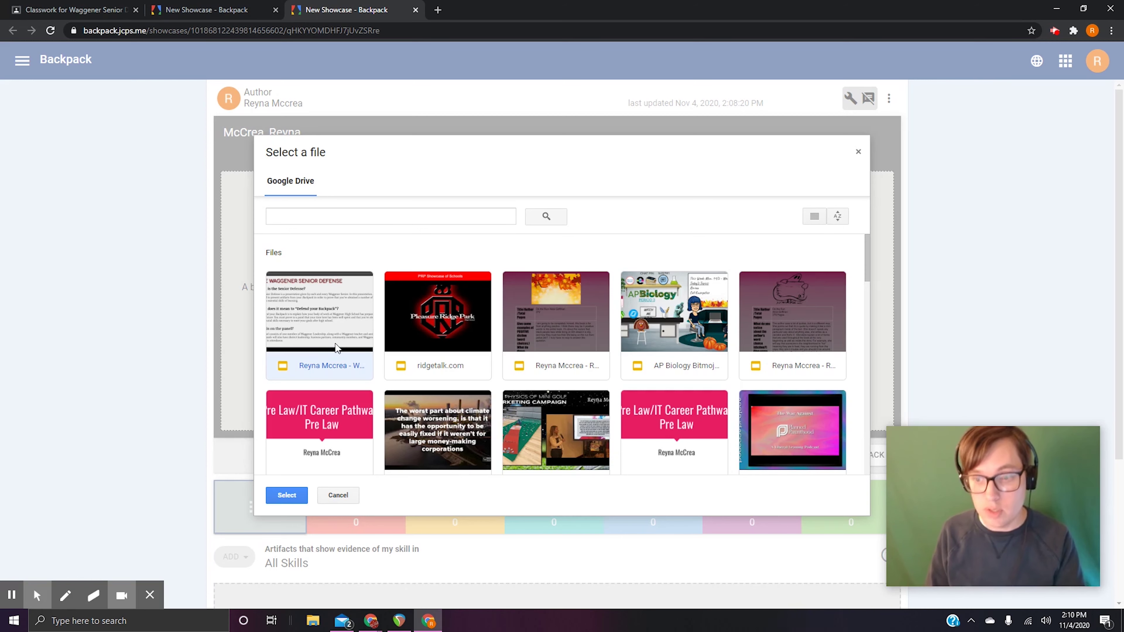
left_click(298, 496)
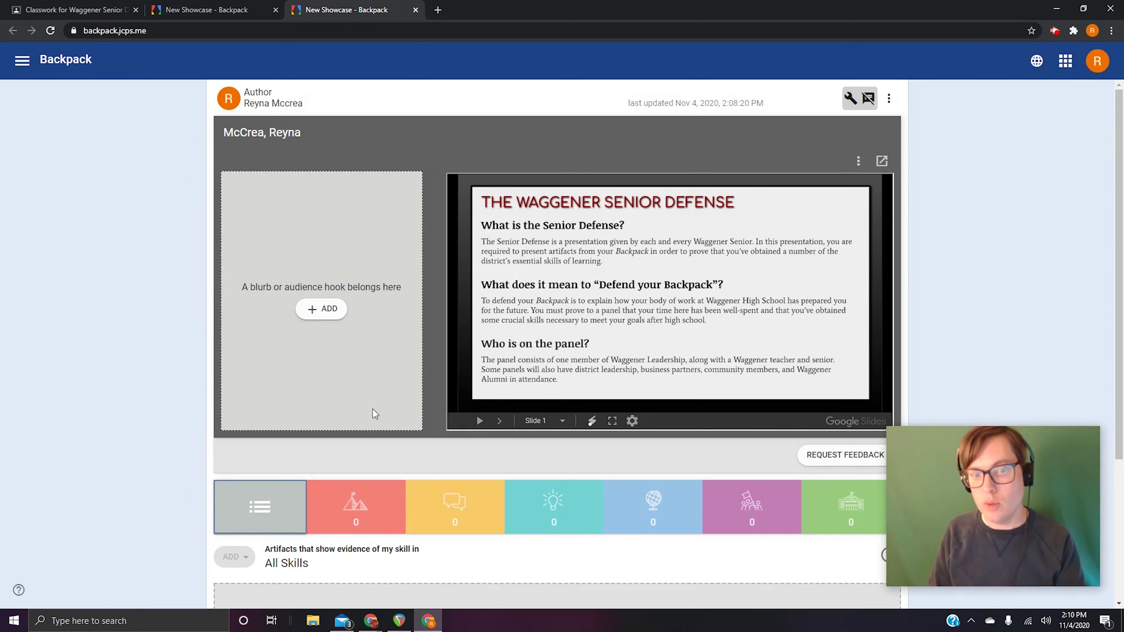
scroll(179, 421, "down", 3)
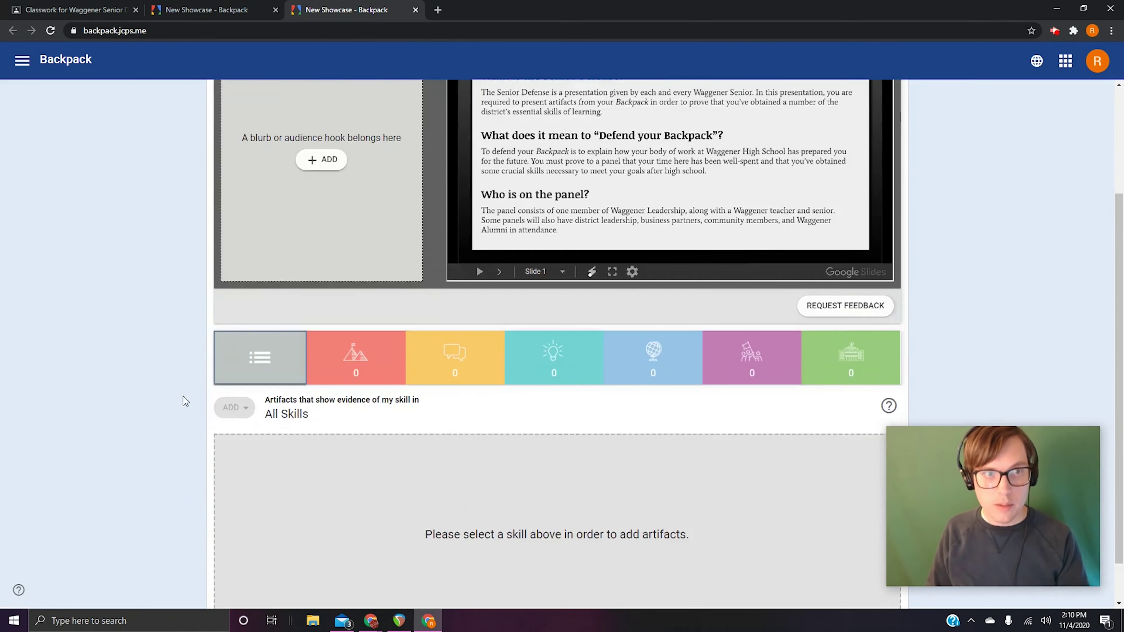
scroll(183, 397, "up", 3)
left_click(66, 10)
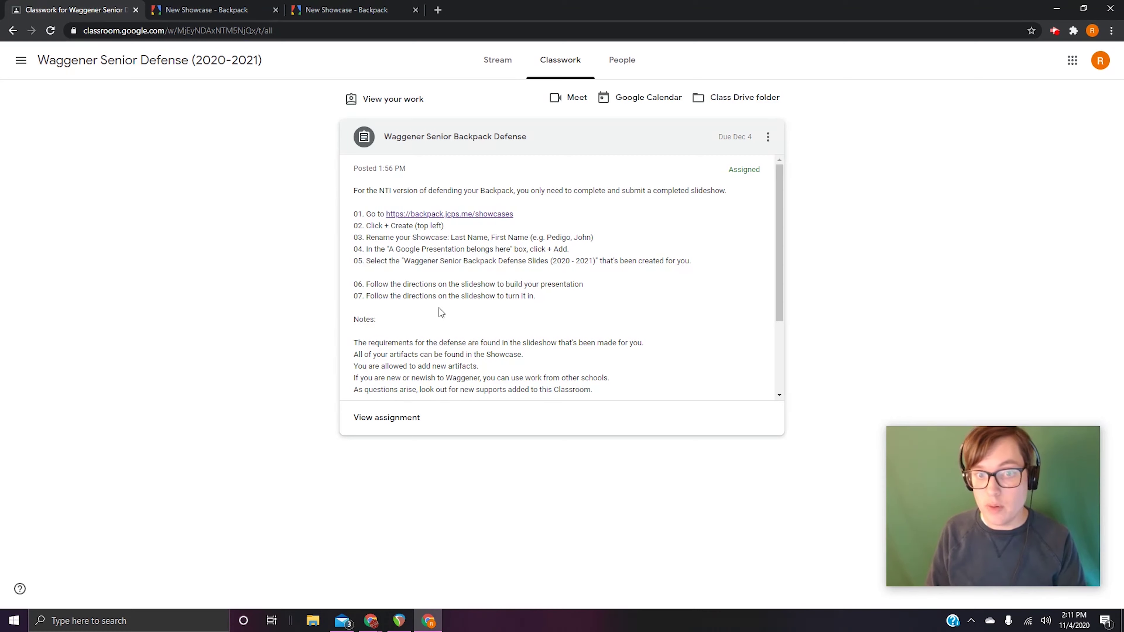
left_click(326, 12)
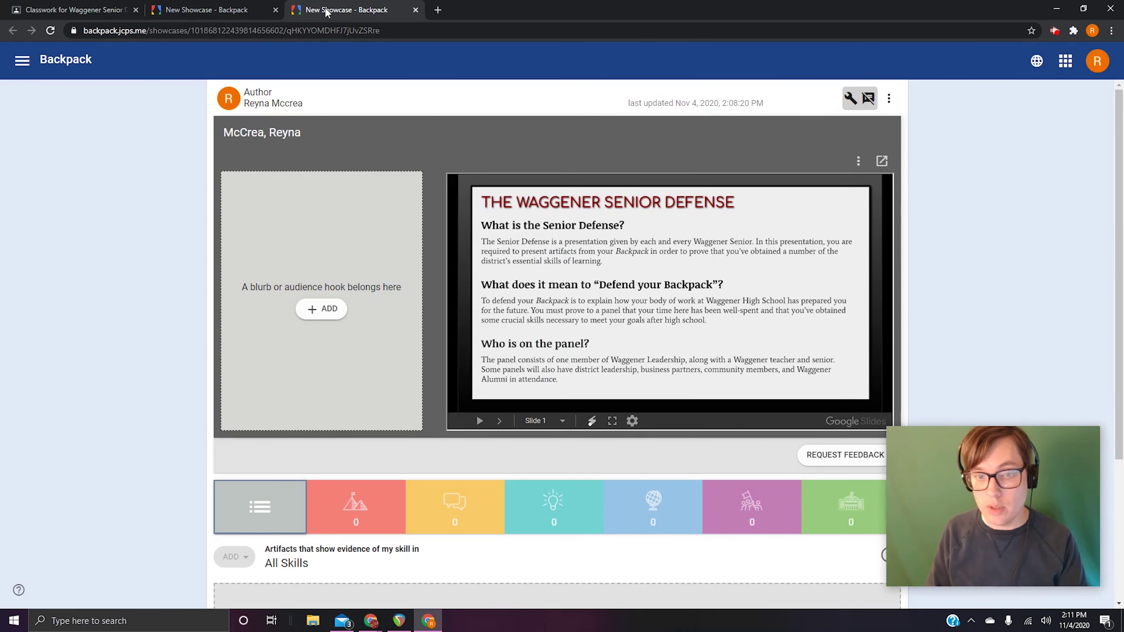
- Open the embedded Senior Defense deck in Google Slides and switch to its new tab
left_click(881, 162)
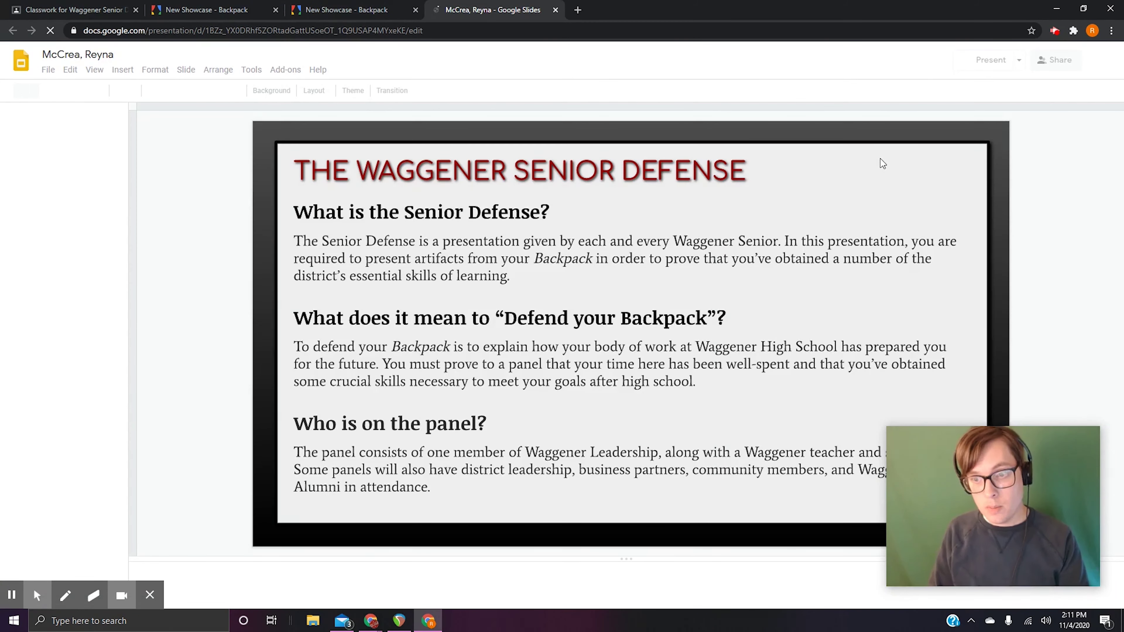
left_click(337, 10)
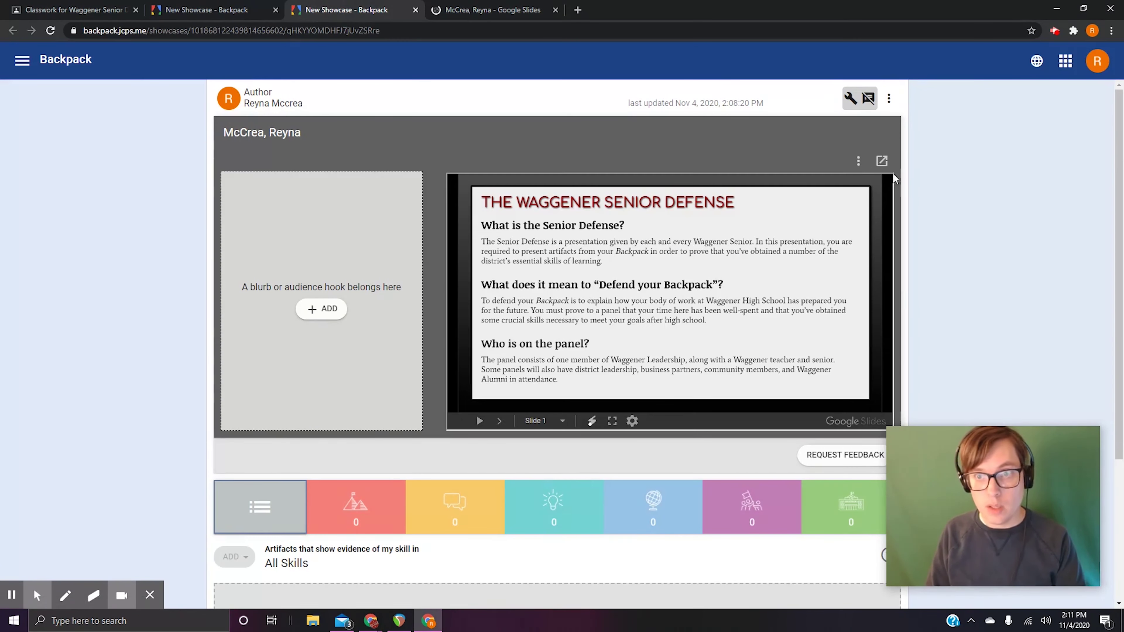
left_click(513, 10)
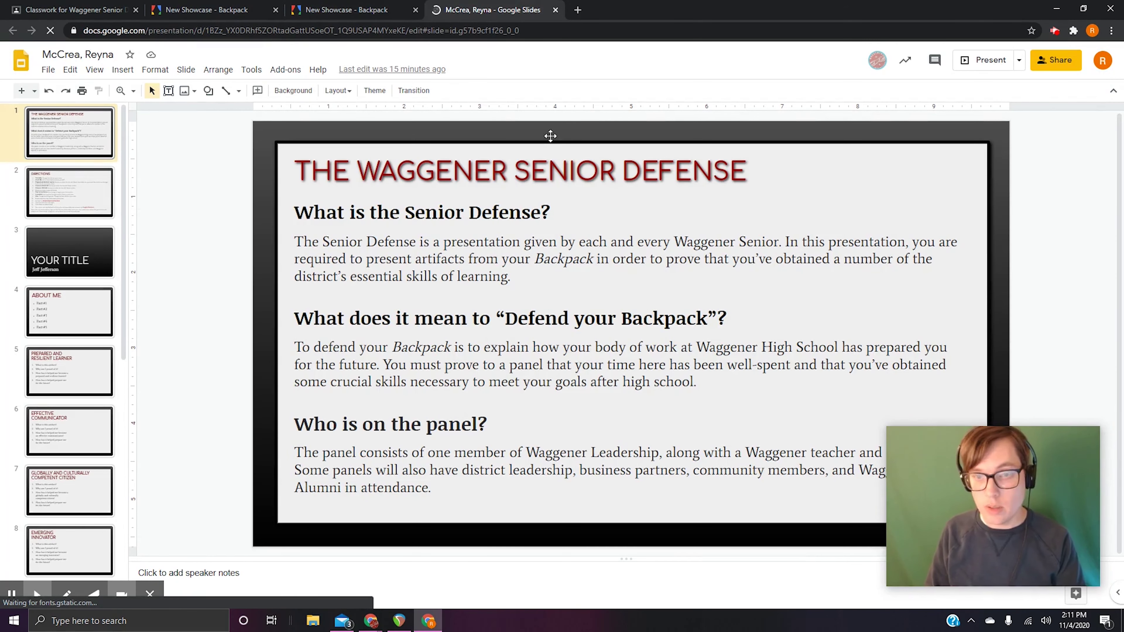